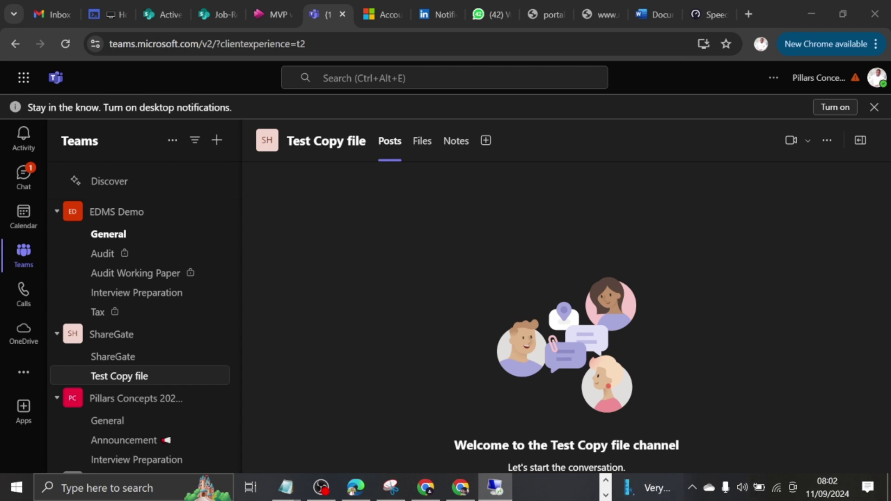
Step: Create the Migration team with Copy Channel as its first channel, skipping adding members
left_click(216, 140)
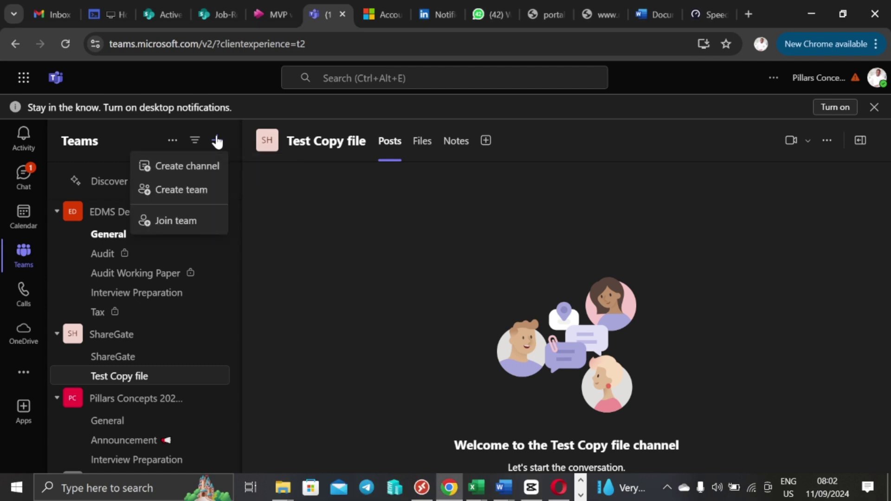
left_click(181, 191)
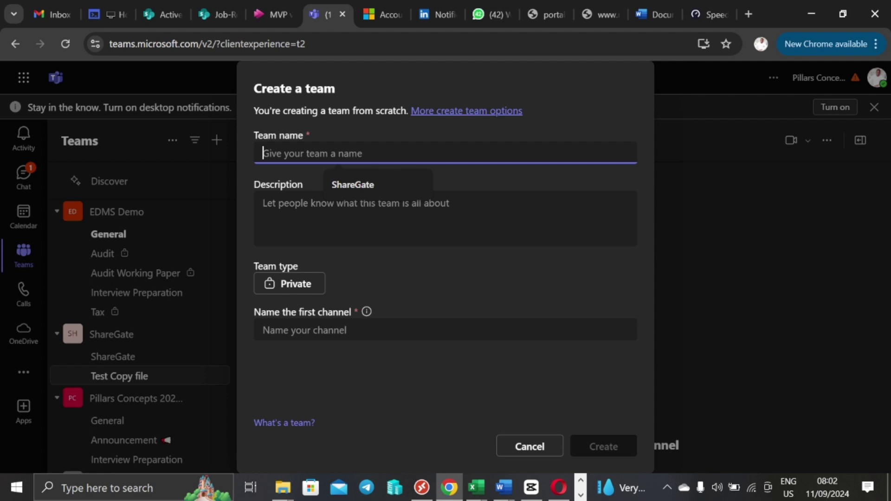
type("Migrat")
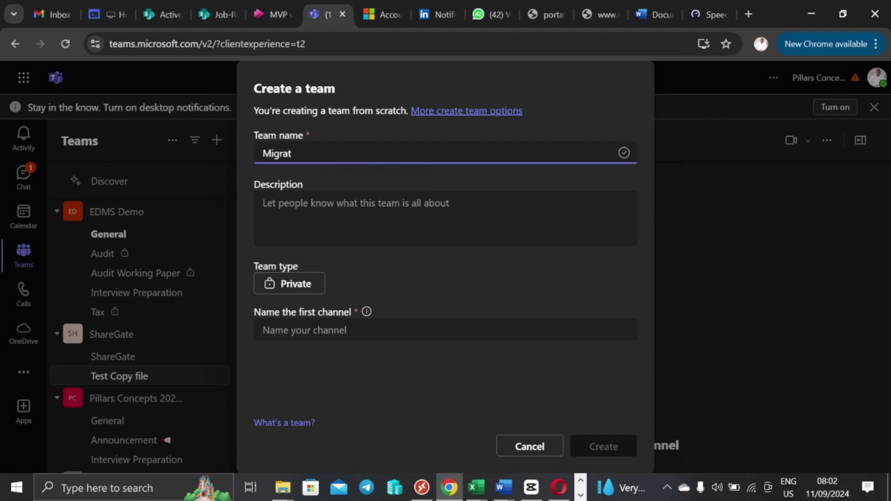
type("ion")
left_click(424, 268)
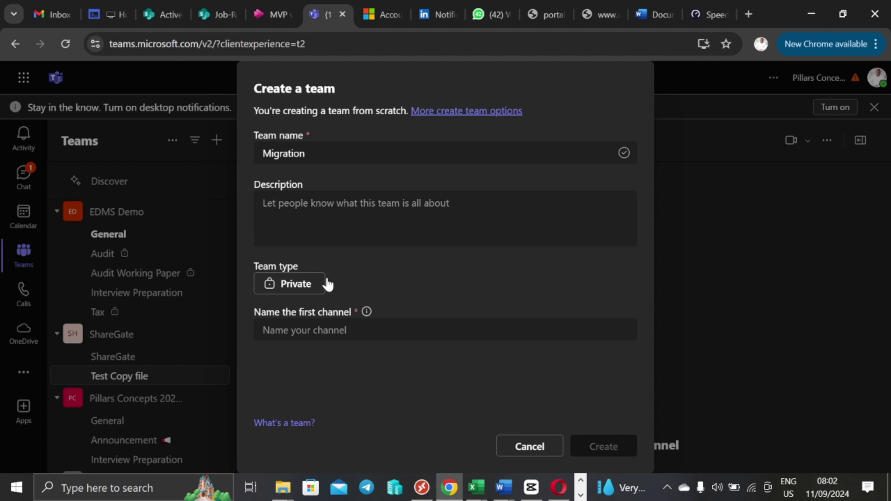
left_click(339, 331)
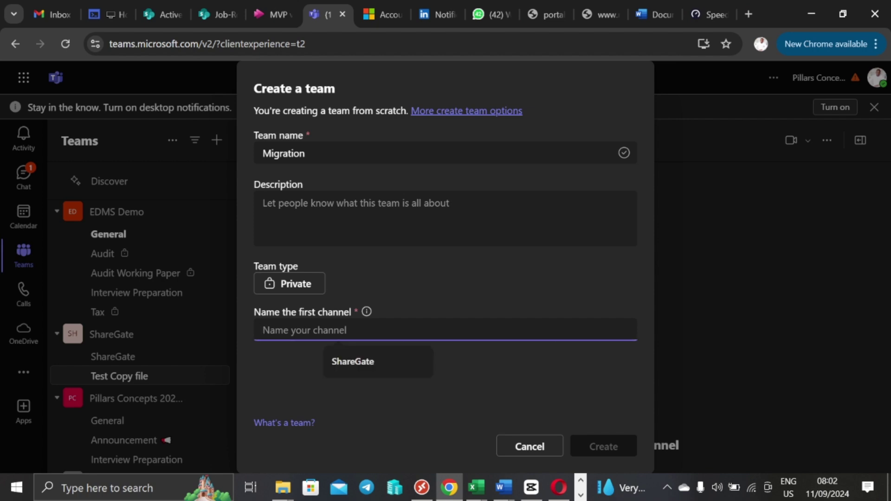
type("Copy")
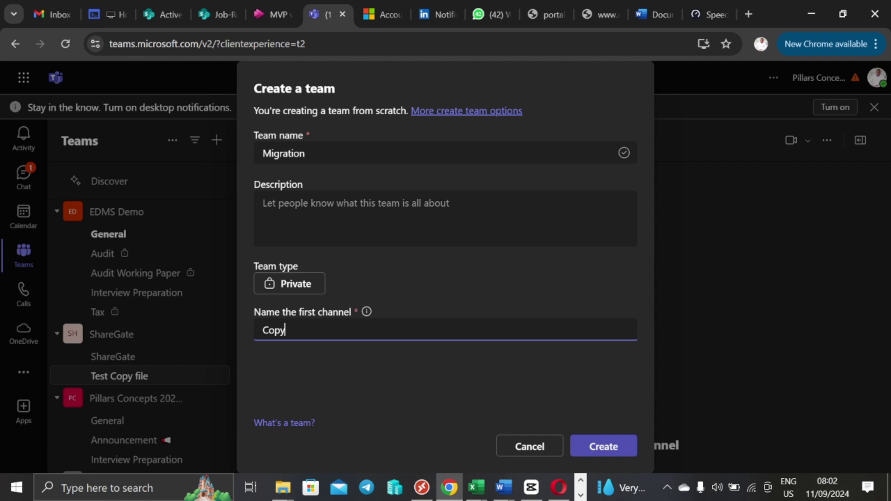
type(" Channel")
left_click(599, 447)
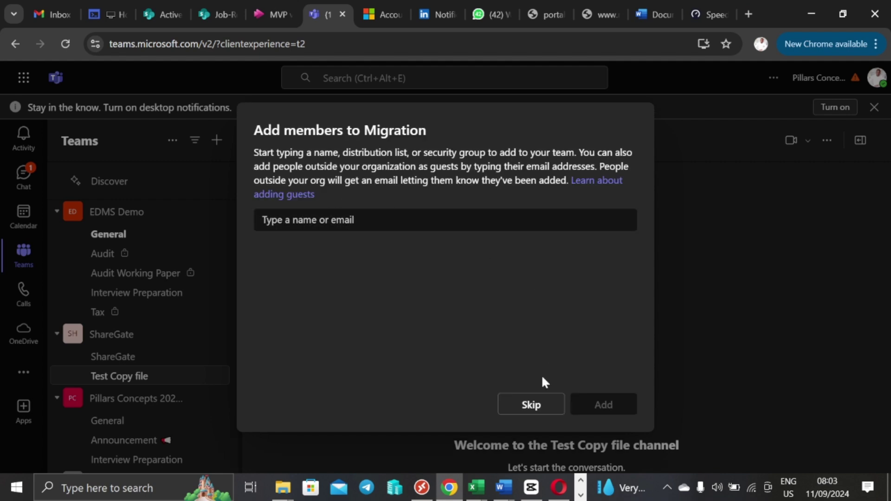
left_click(531, 405)
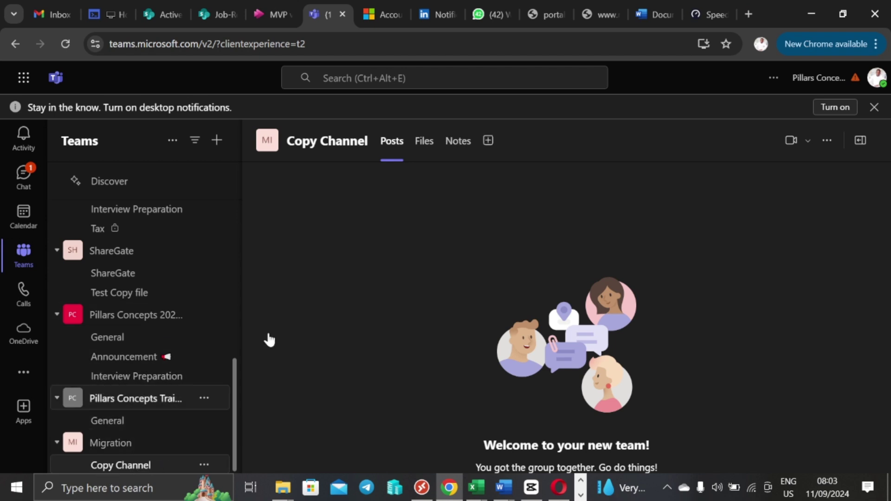
Step: Show Copy Channel's files to confirm its Documents library is empty
left_click(423, 141)
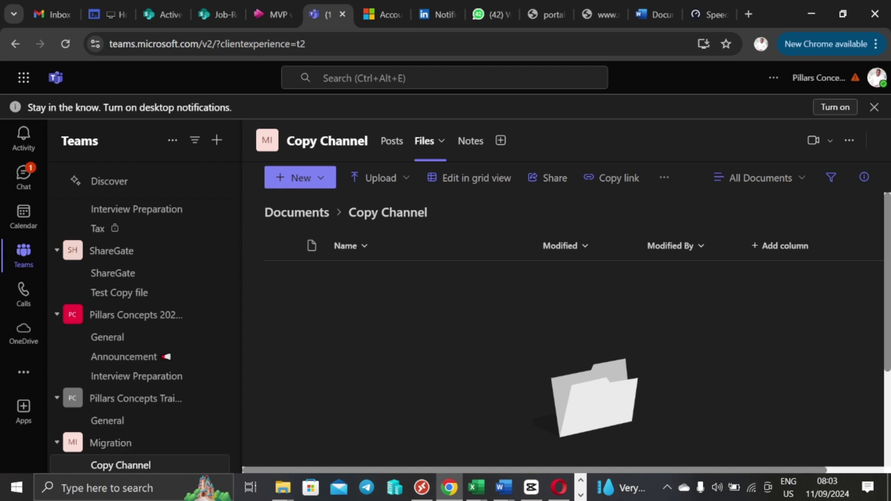
Step: Bring ShareGate's remote session to full screen and start a Copy teams job
key("alt+Tab")
left_click_drag(469, 51, 432, 35)
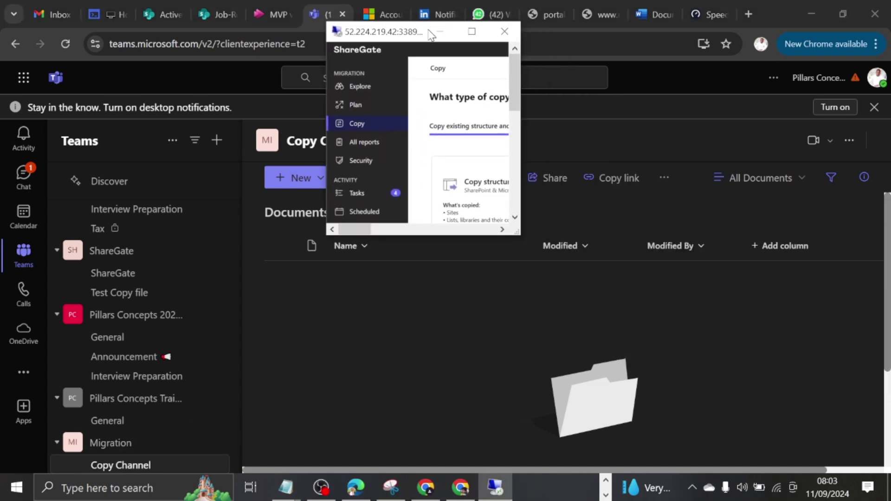
left_click(473, 32)
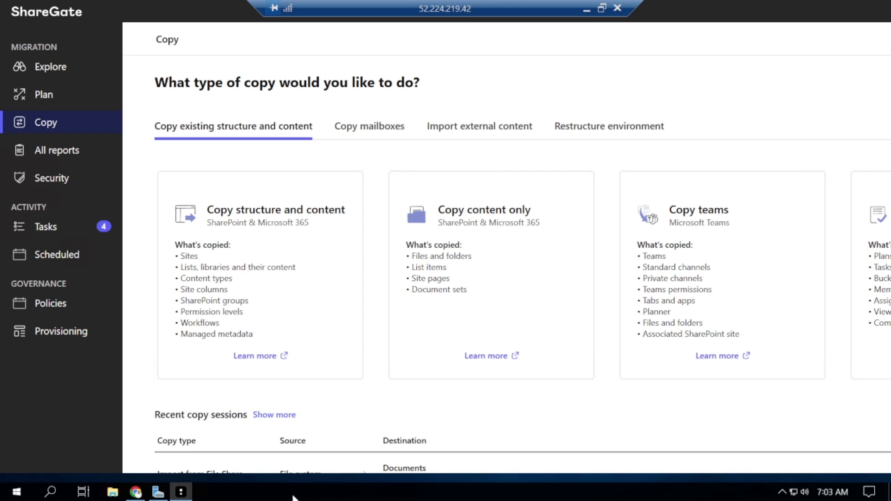
left_click(42, 65)
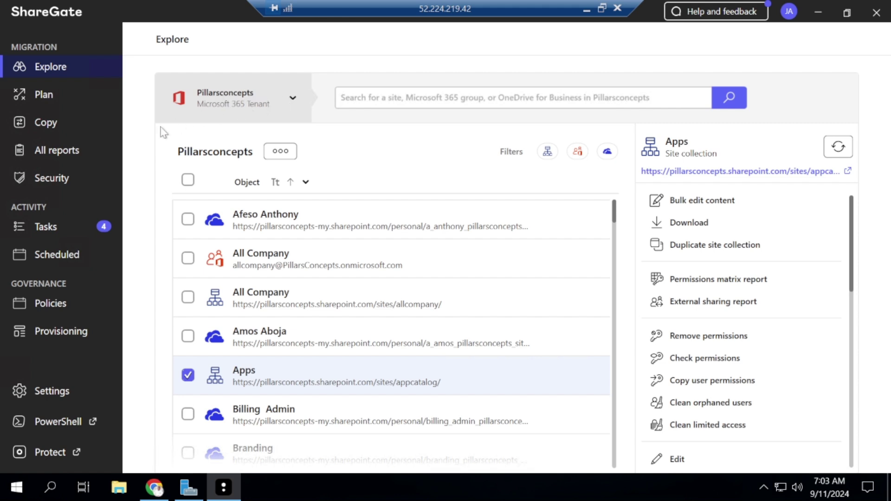
left_click(47, 122)
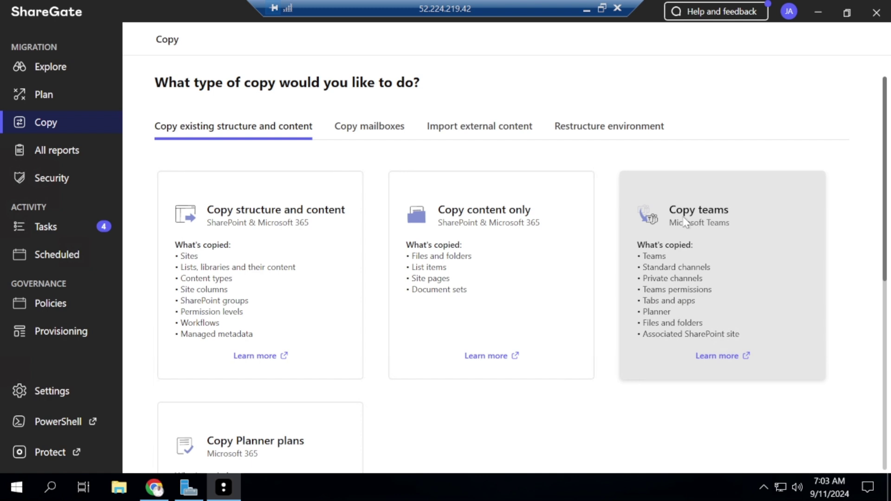
left_click(710, 260)
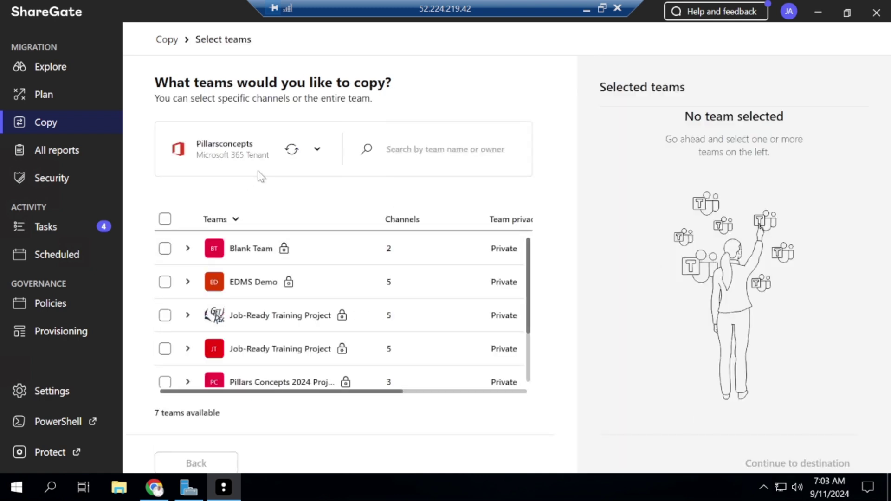
Step: Expand Job-Ready Training Project and tick its Test Copy file channel (1 of 5 channels)
left_click(187, 316)
scroll(260, 329, "down", 2)
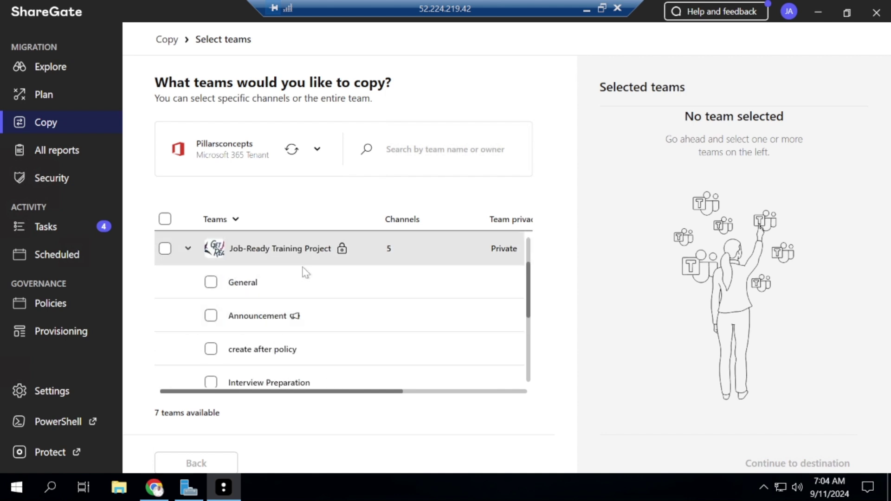
scroll(281, 300, "down", 1)
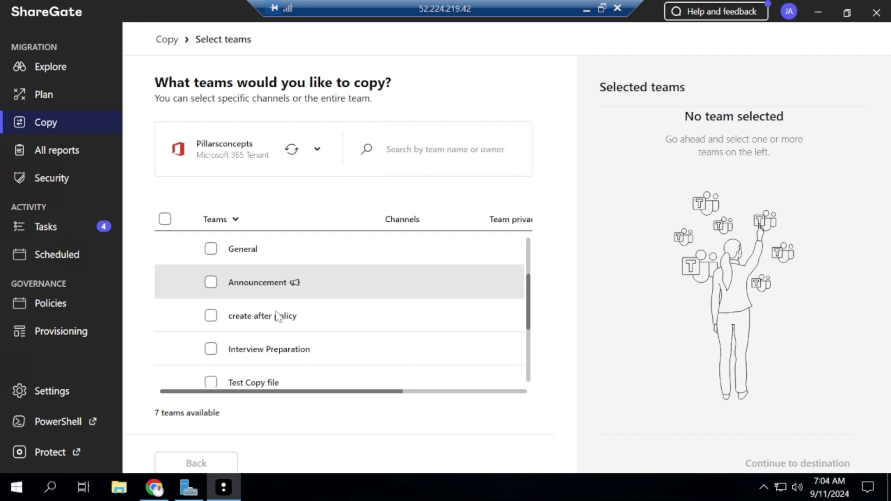
left_click(211, 384)
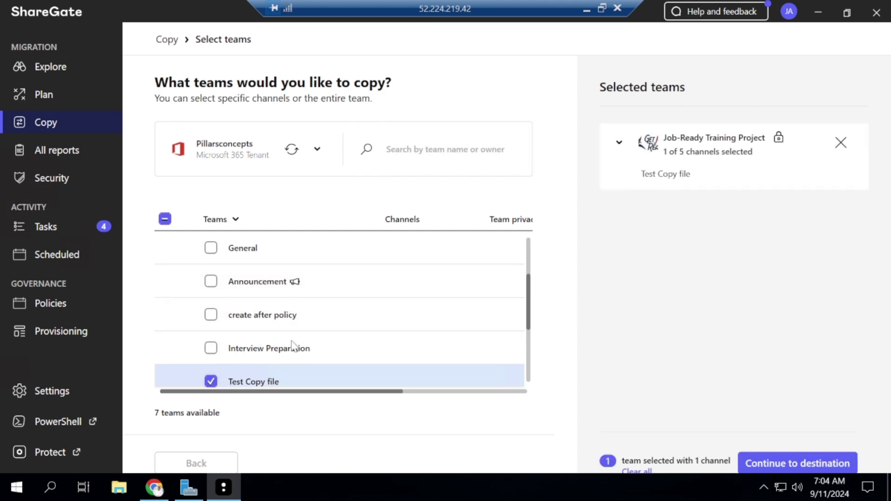
scroll(231, 367, "down", 2)
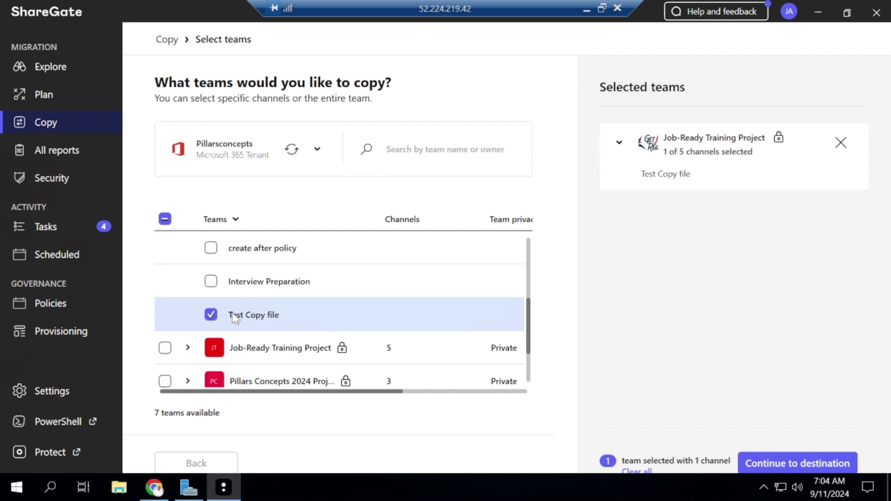
Step: Shrink the ShareGate remote window and move it aside to reveal Teams
left_click(602, 8)
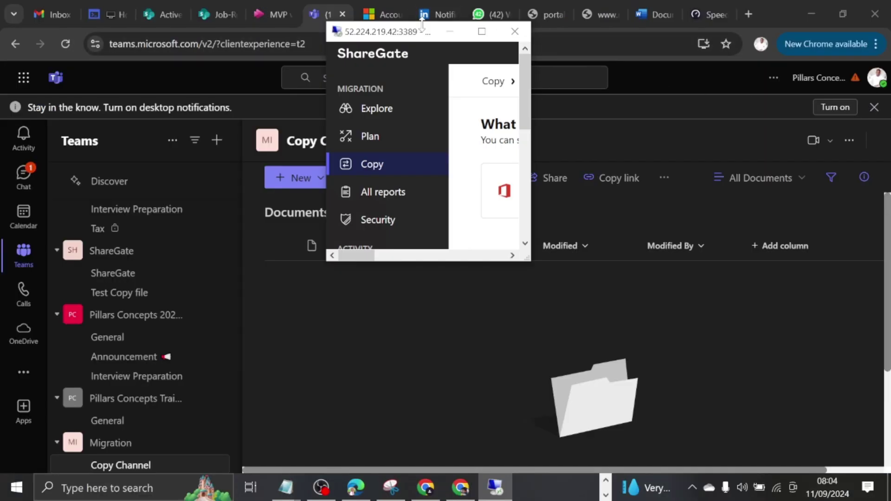
left_click_drag(425, 21, 589, 88)
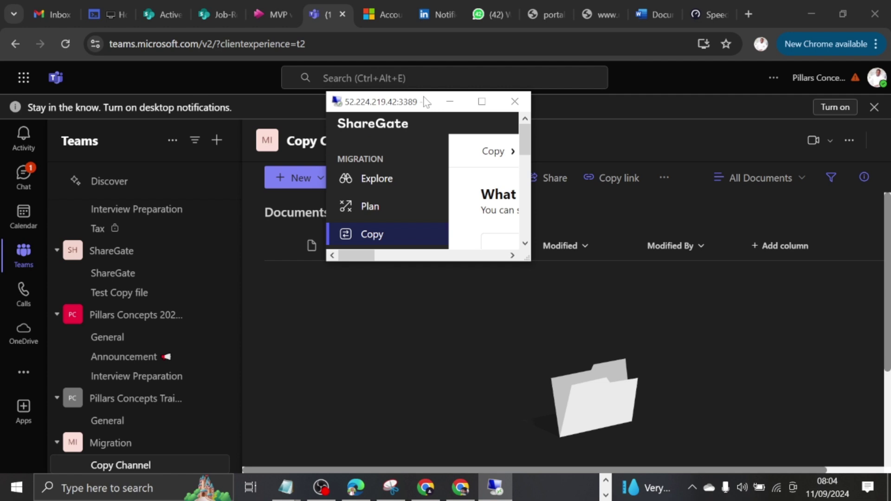
left_click(449, 100)
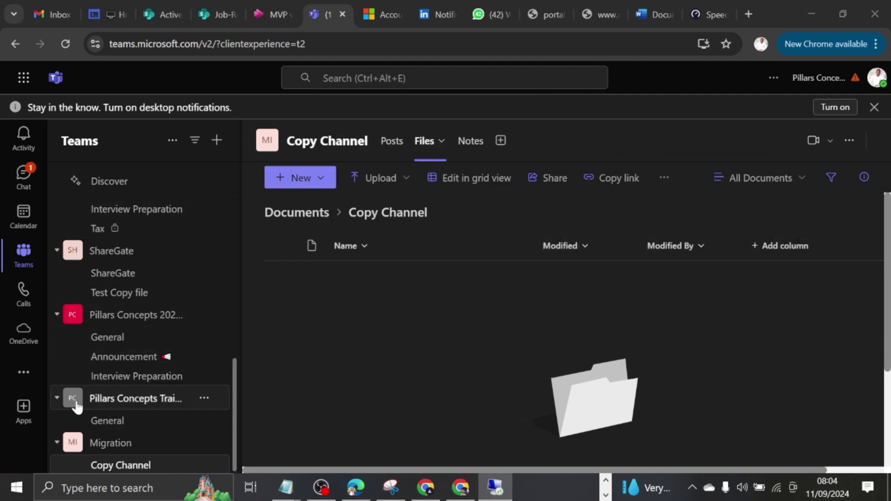
Step: View the Test Copy file channel's files (master cv, Pictures) in Teams, then return to ShareGate
scroll(98, 308, "up", 3)
scroll(99, 294, "up", 5)
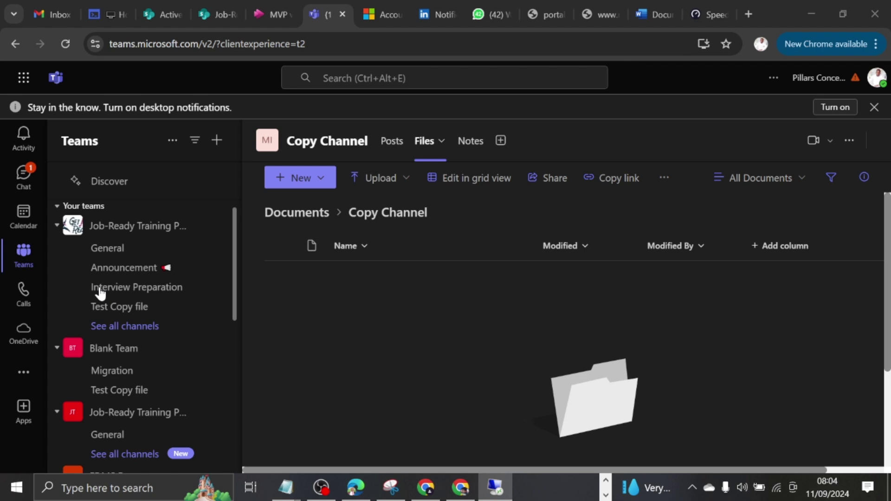
left_click(115, 309)
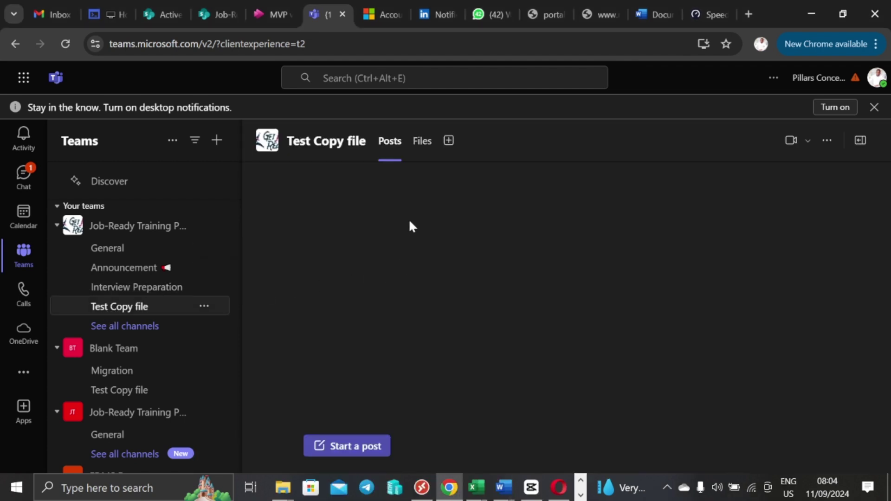
left_click(423, 143)
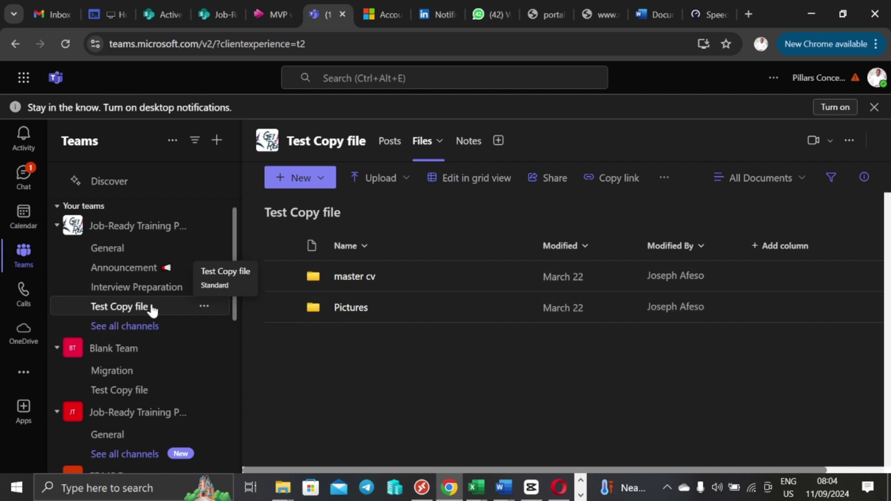
scroll(151, 375, "down", 6)
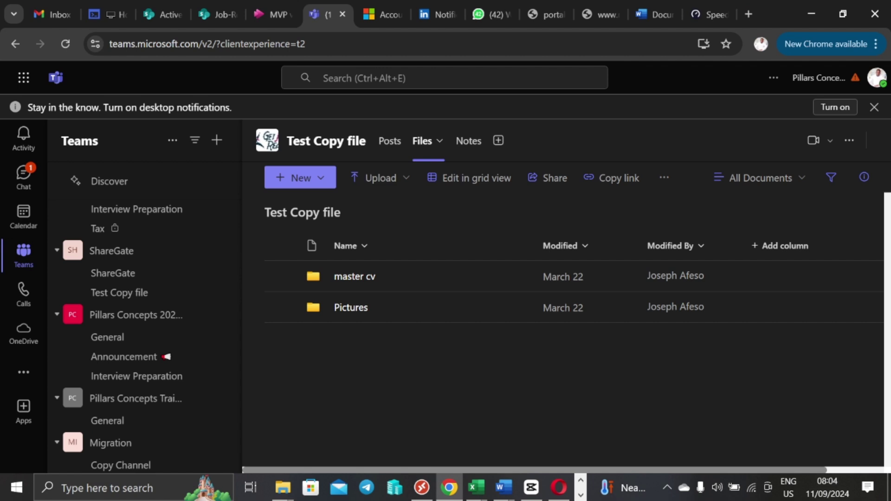
key("alt+Tab")
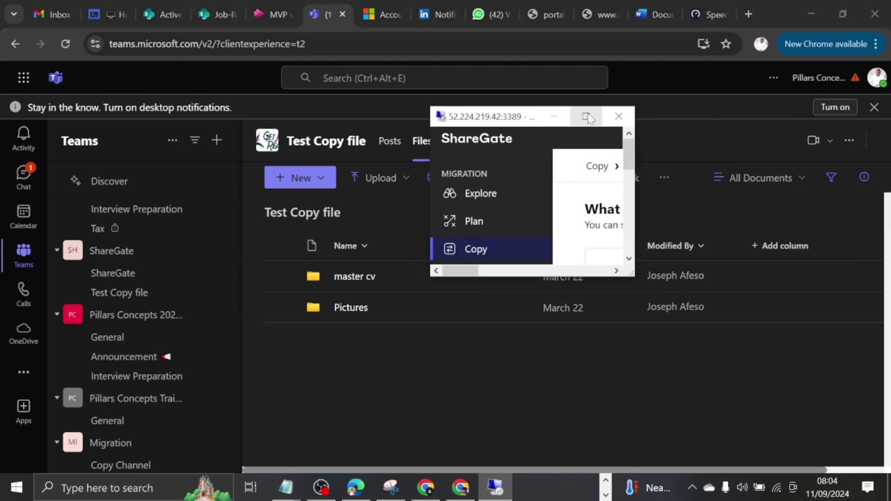
Step: Maximize ShareGate and continue with the Test Copy file channel to the destination step
left_click(586, 117)
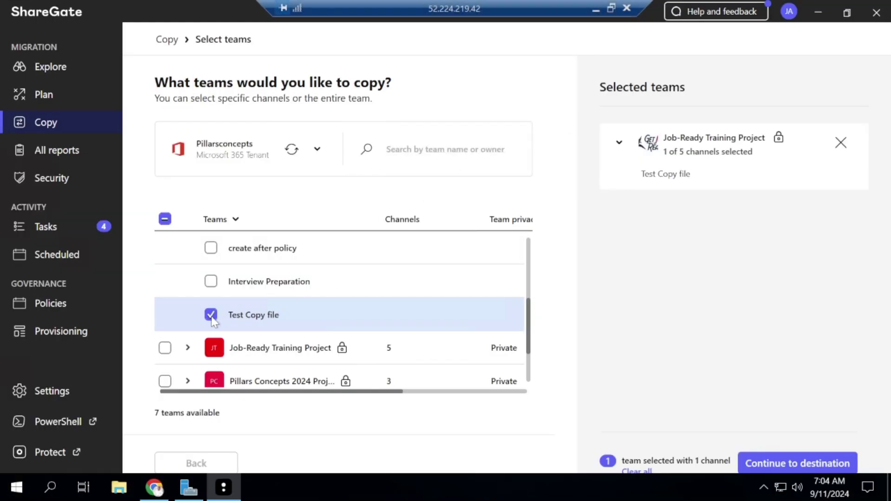
left_click(796, 467)
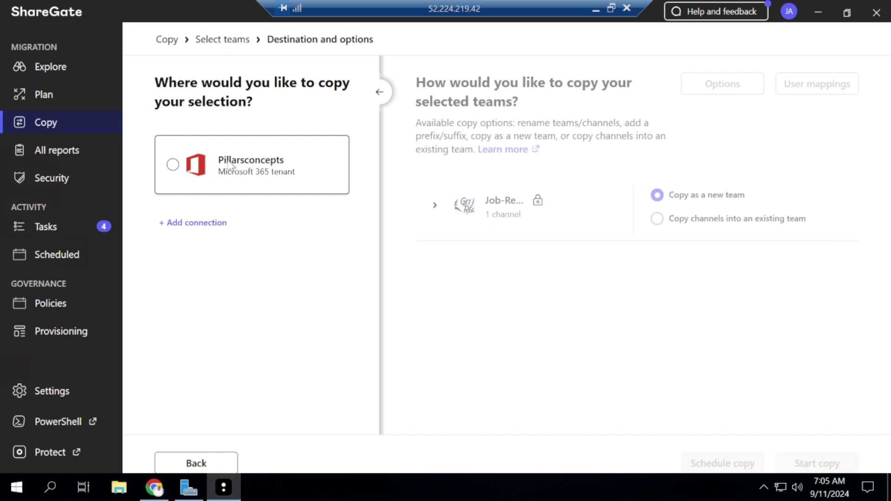
Step: Choose Pillarsconcepts as the destination tenant and review the included channel
left_click(173, 165)
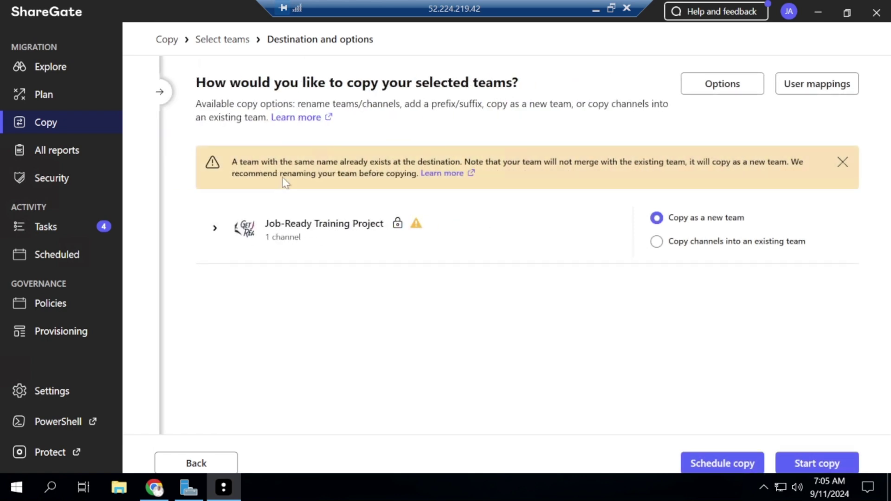
mouse_move(251, 245)
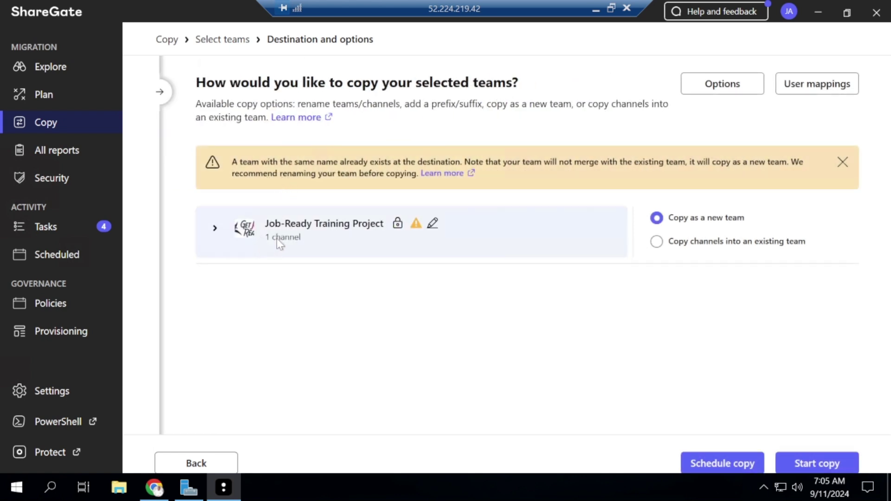
left_click(215, 230)
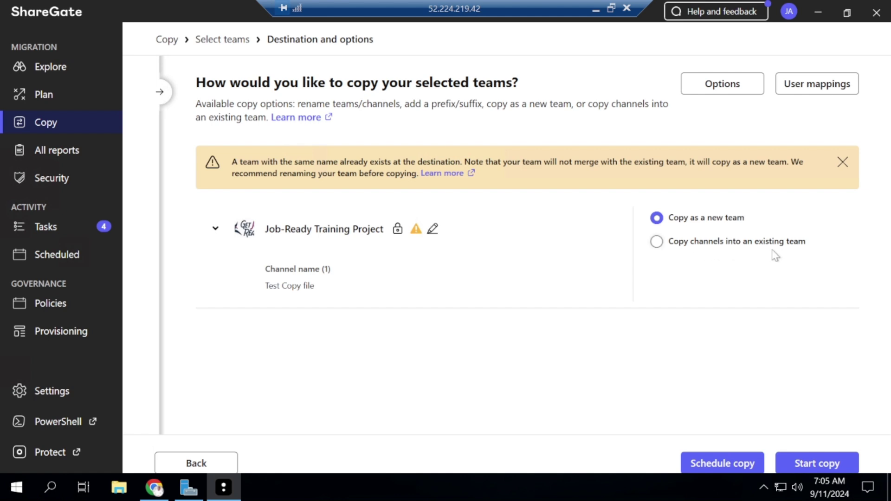
Step: Copy the channel into the existing Migration team, start the copy, and minimize ShareGate
left_click(657, 242)
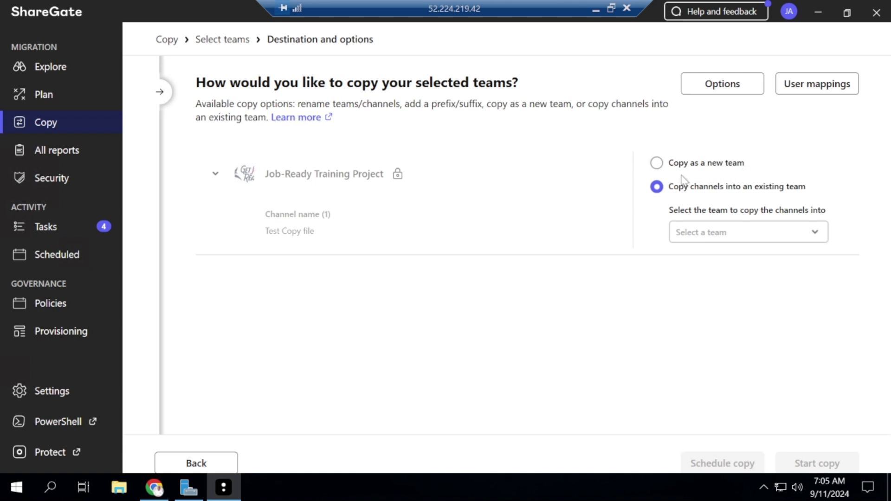
left_click(813, 233)
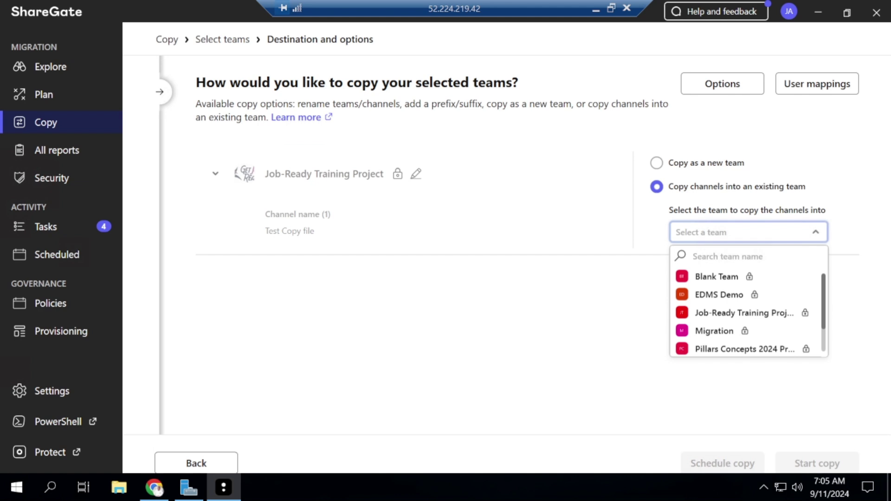
scroll(759, 291, "down", 1)
scroll(746, 305, "up", 1)
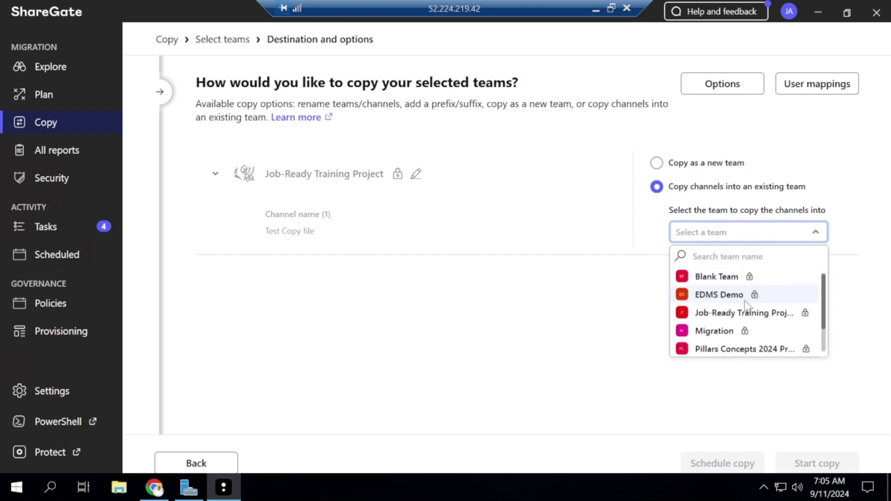
scroll(743, 314, "down", 1)
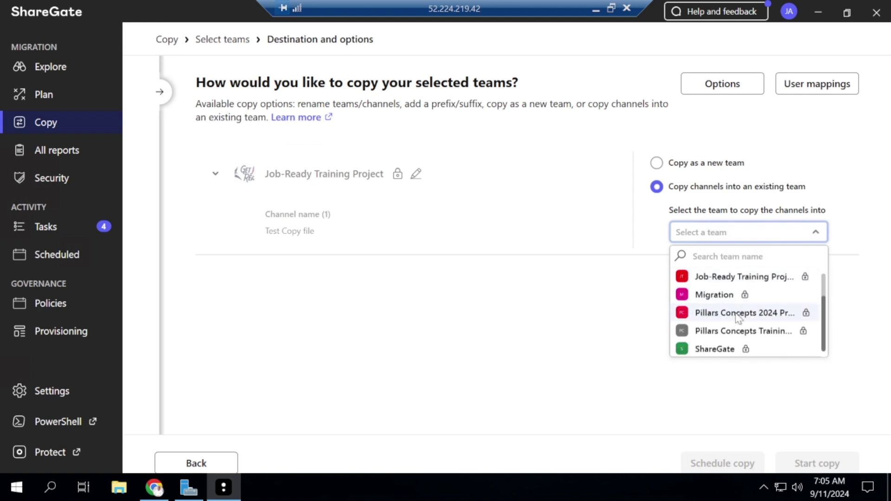
left_click(714, 300)
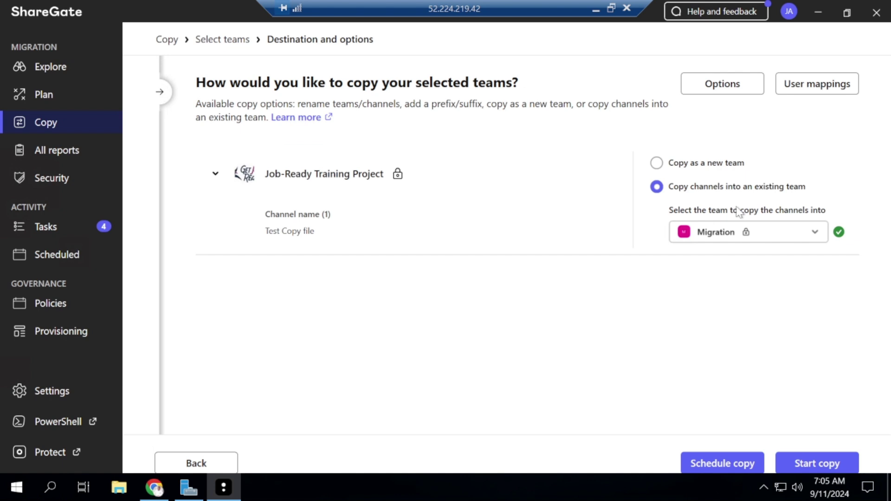
left_click(813, 464)
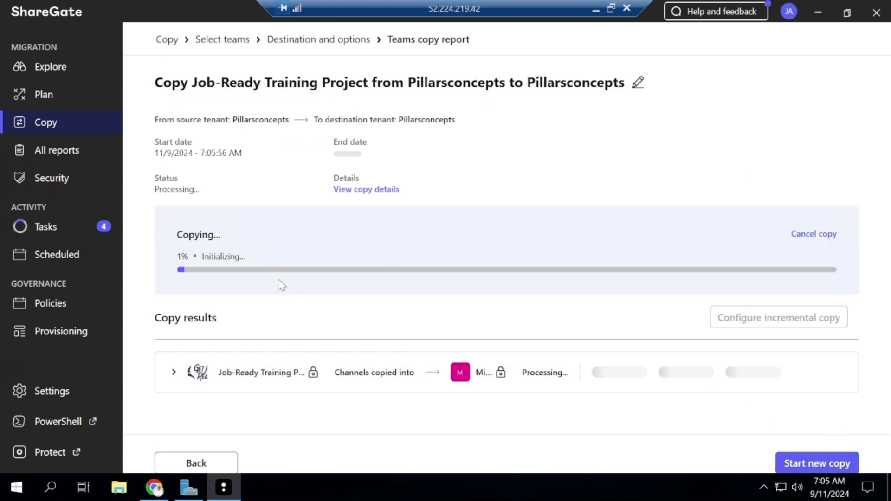
left_click(596, 9)
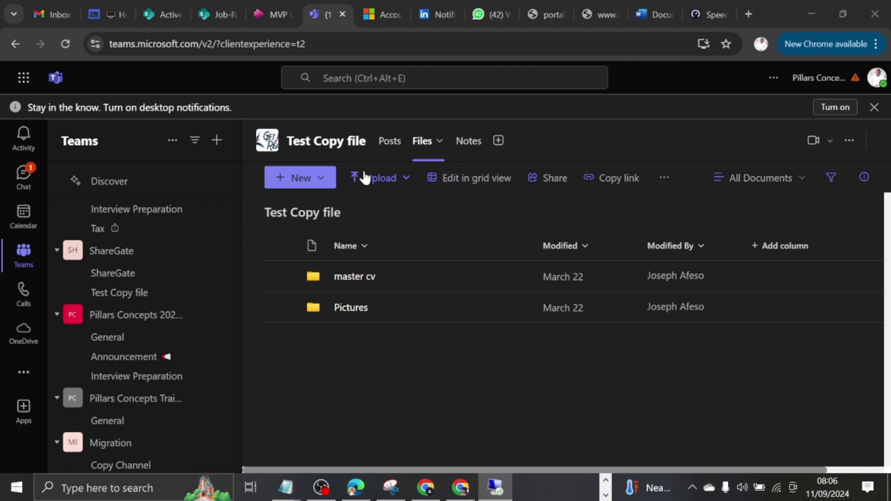
Step: Collapse and re-expand the Migration team in the Teams sidebar
left_click(112, 446)
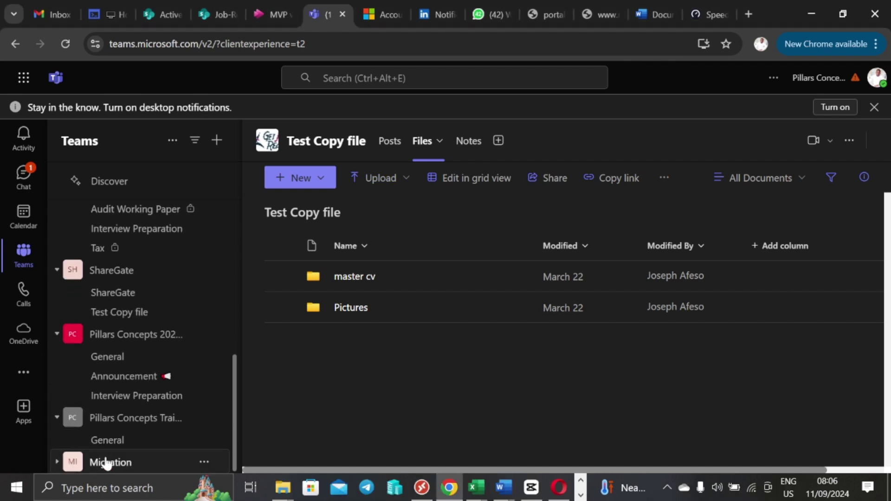
left_click(56, 462)
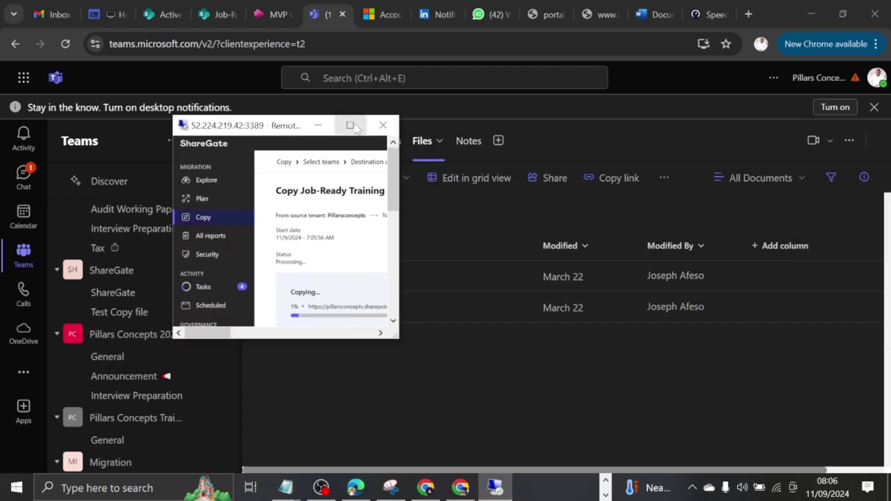
Step: Check the ShareGate copy report at 1% with one warning, then minimize the remote window
left_click(356, 127)
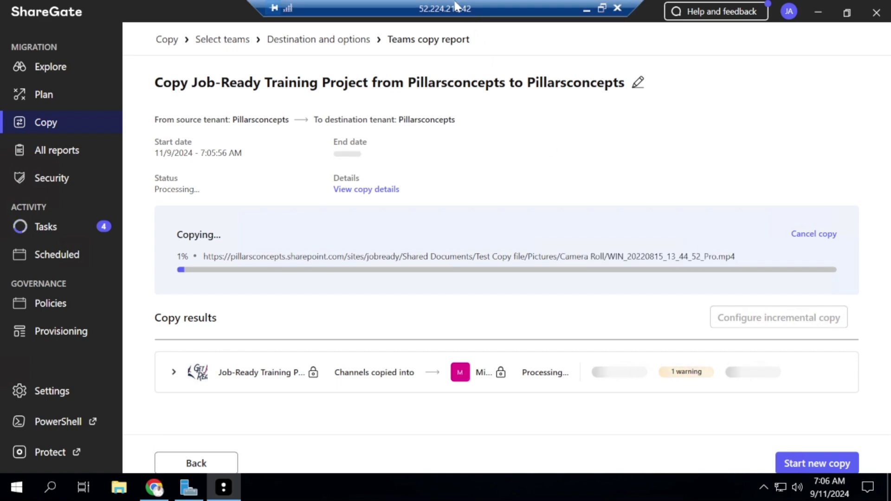
left_click(602, 8)
left_click(553, 222)
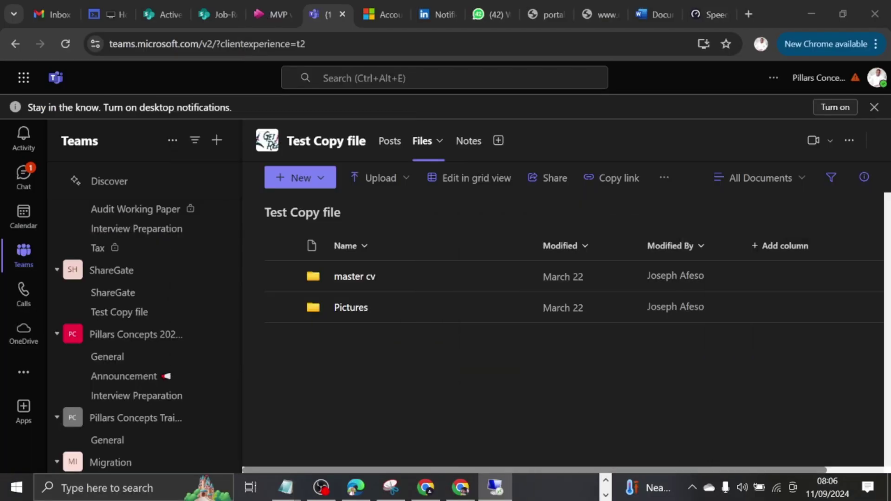
Step: Collapse and re-expand the Migration team to look for the copied channel
scroll(116, 409, "down", 1)
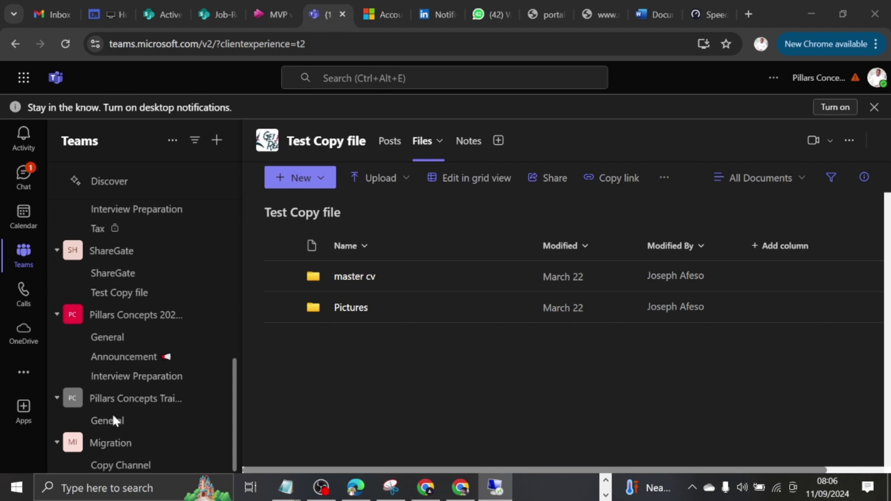
left_click(114, 445)
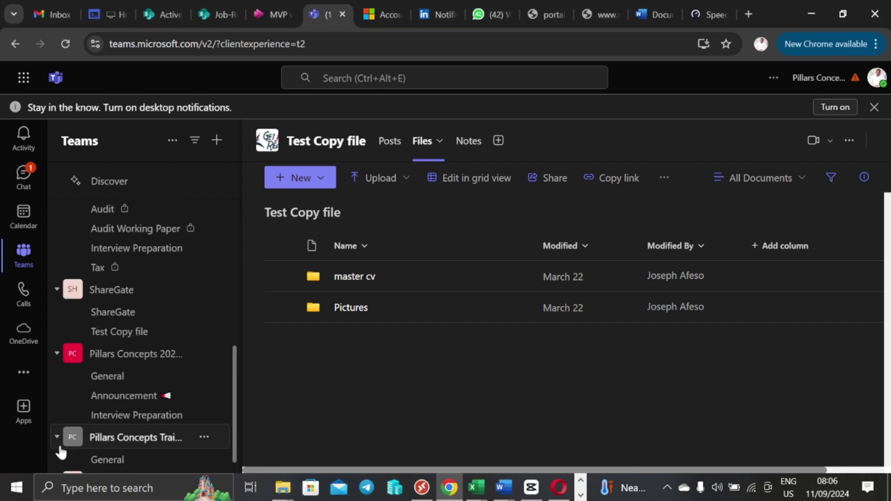
scroll(171, 428, "down", 1)
left_click(88, 460)
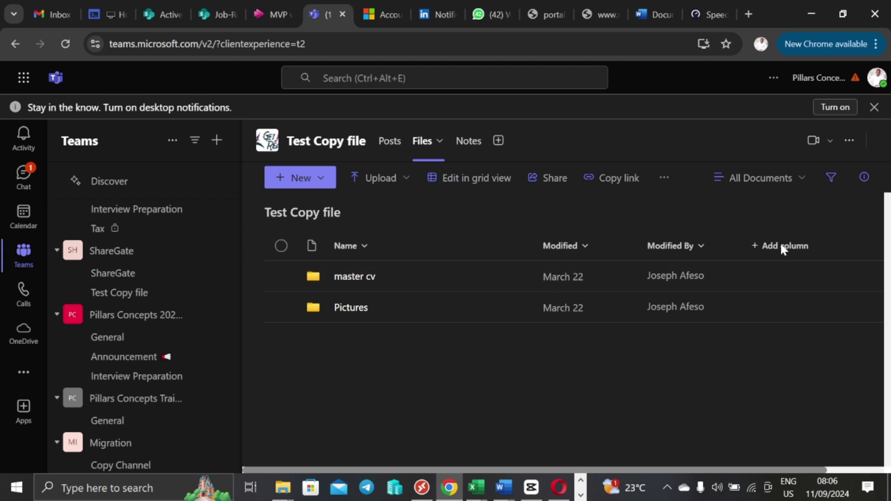
Step: Reload Teams and confirm Test Copy file now appears under Migration beside Copy Channel
left_click(65, 45)
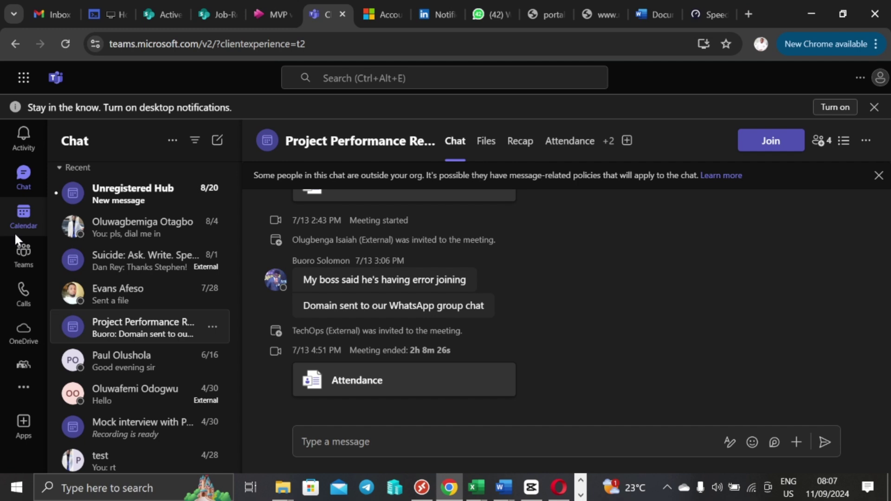
left_click(17, 253)
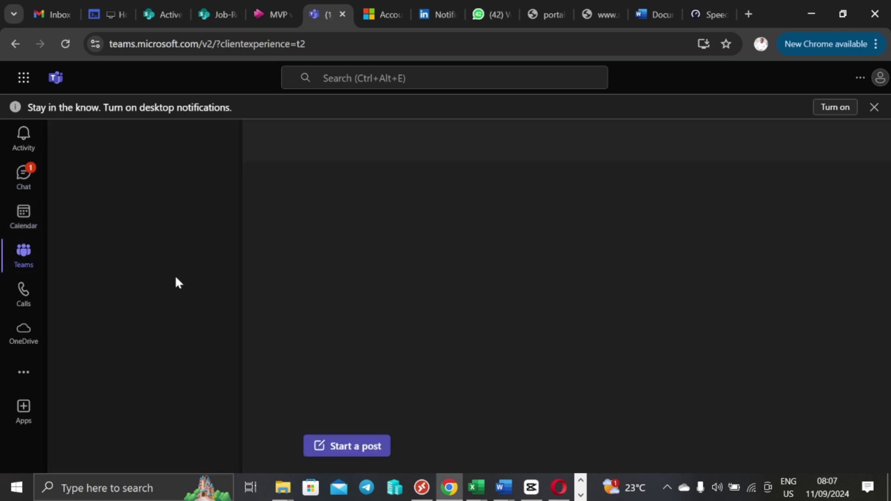
scroll(157, 293, "down", 5)
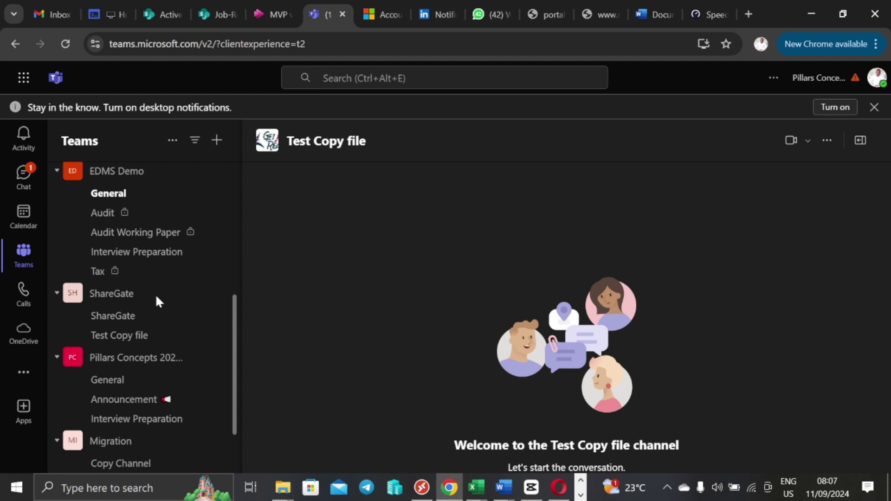
scroll(155, 294, "down", 3)
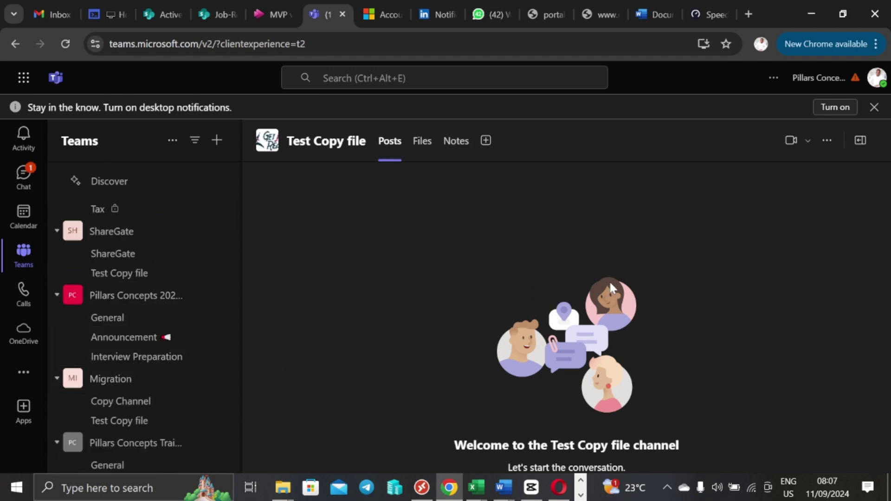
left_click(496, 487)
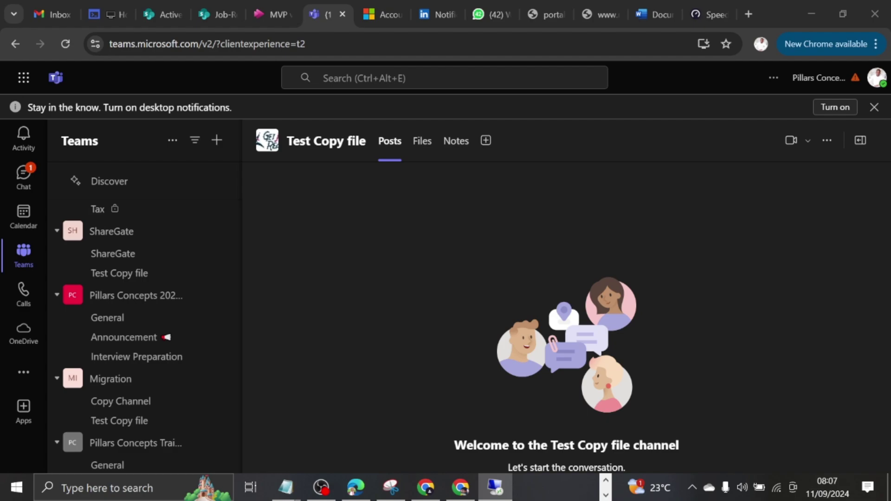
Step: Maximize the ShareGate copy report, then minimize the remote session to return to Teams
left_click(478, 65)
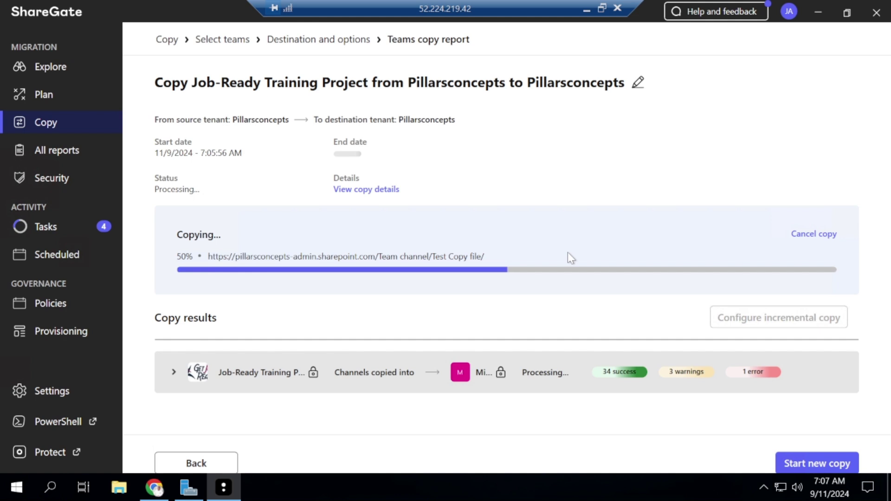
left_click(587, 10)
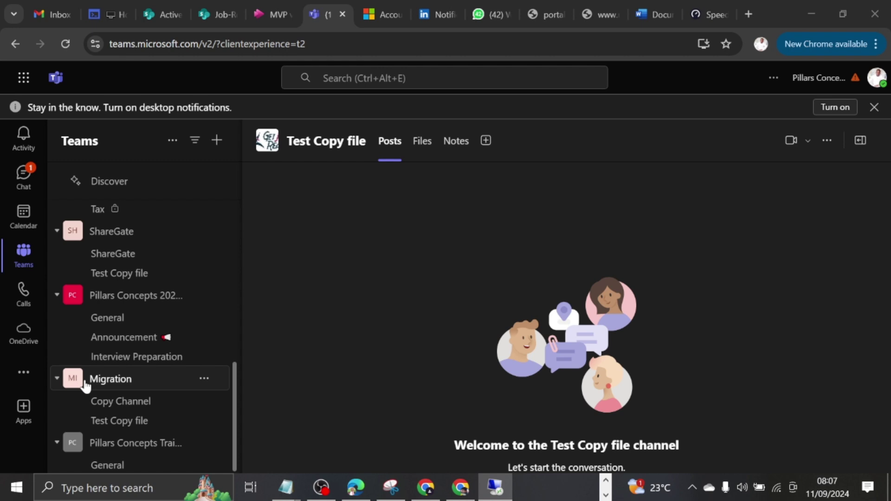
Step: Show the Test Copy file channel's files and inspect the copied master cv folder
left_click(135, 406)
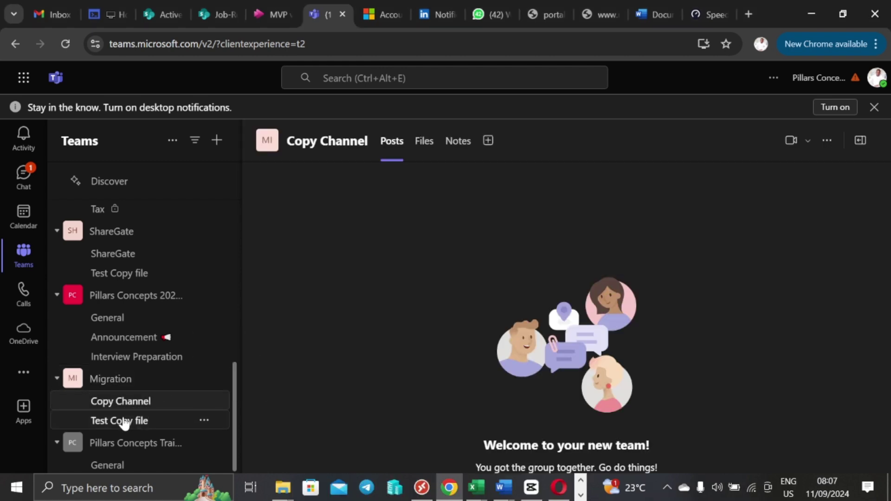
left_click(124, 421)
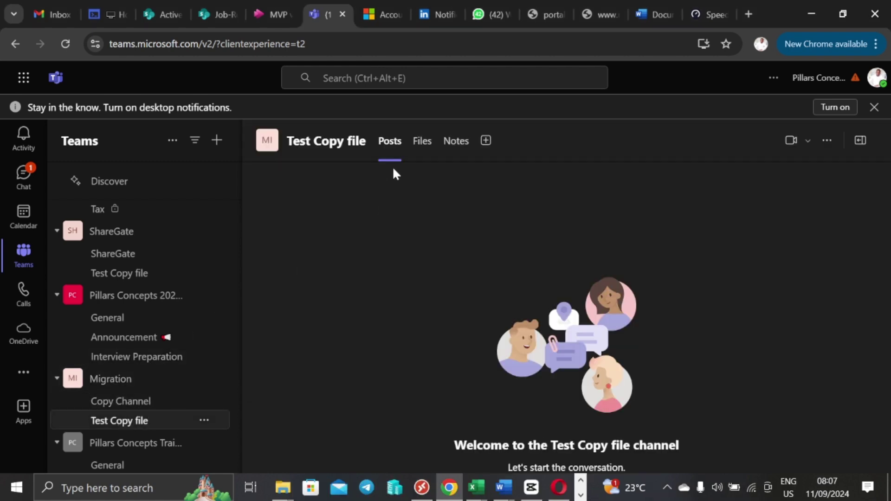
left_click(422, 142)
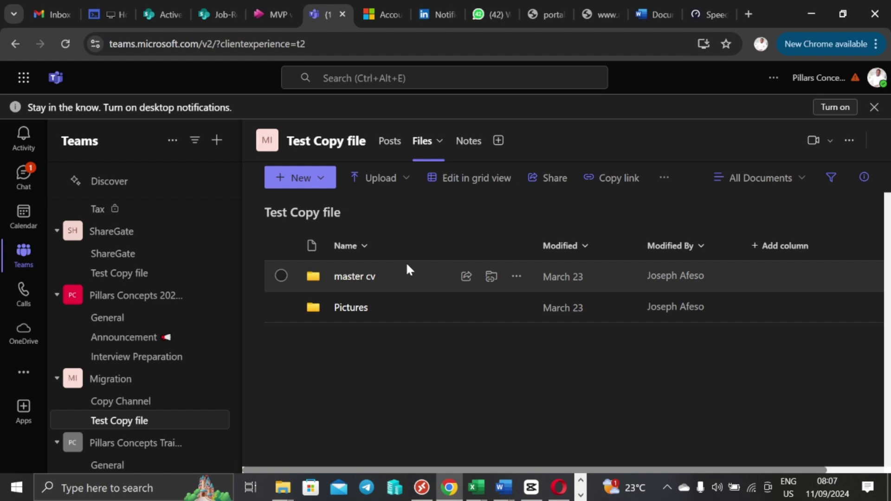
left_click(352, 278)
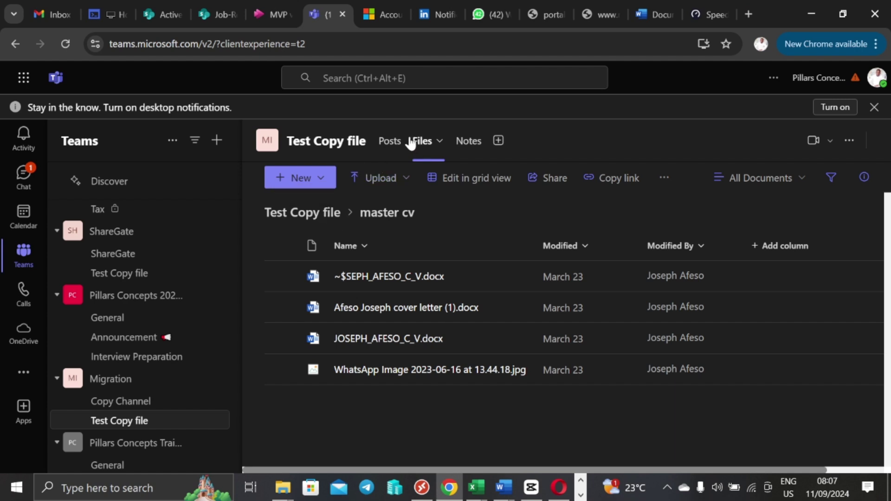
left_click(310, 212)
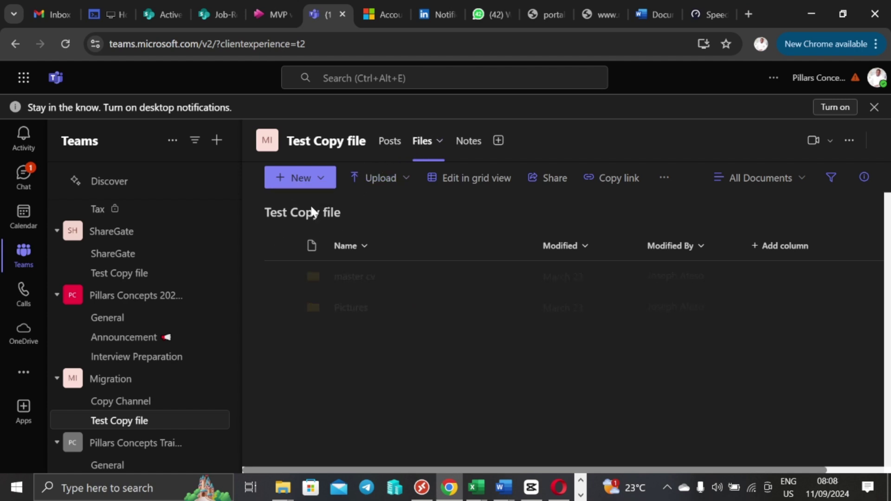
Step: Browse Pictures > Camera Roll to check the copied Capture.JPG and mp4 videos
left_click(347, 309)
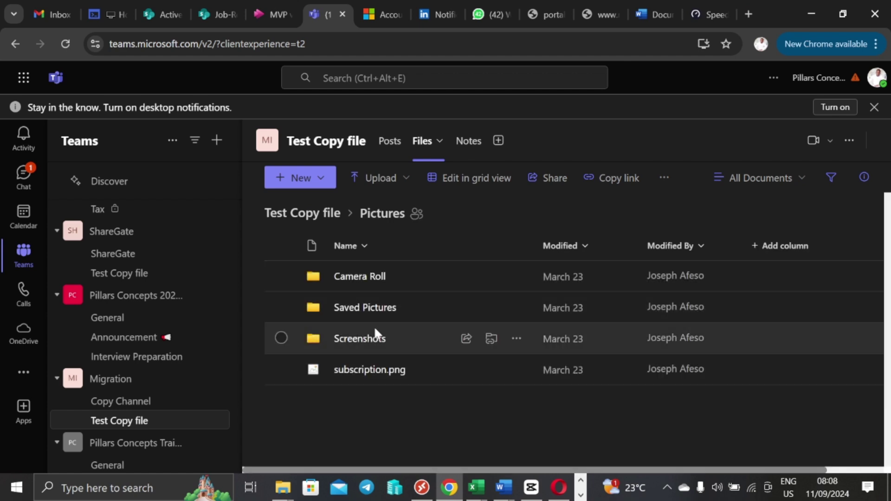
left_click(367, 277)
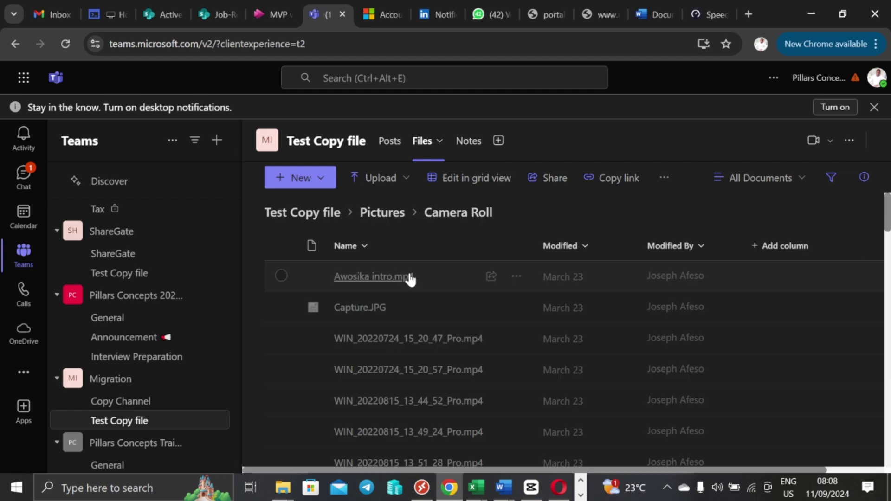
scroll(422, 297, "down", 12)
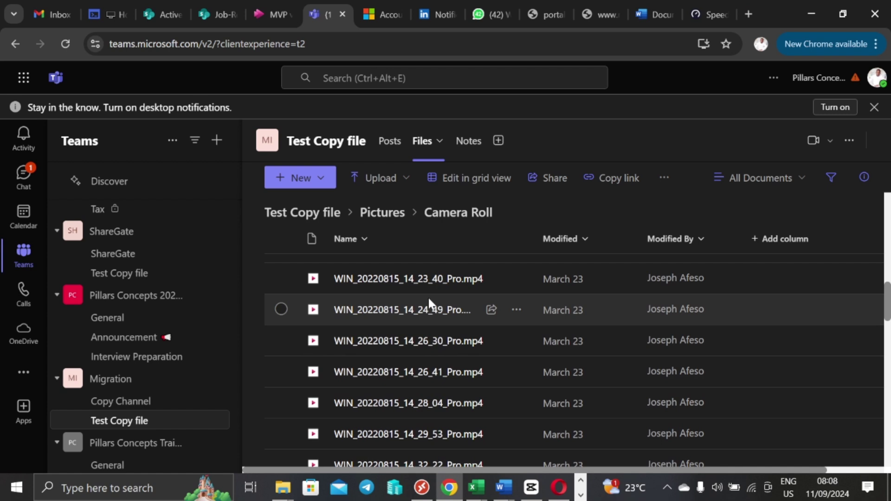
scroll(428, 296, "up", 12)
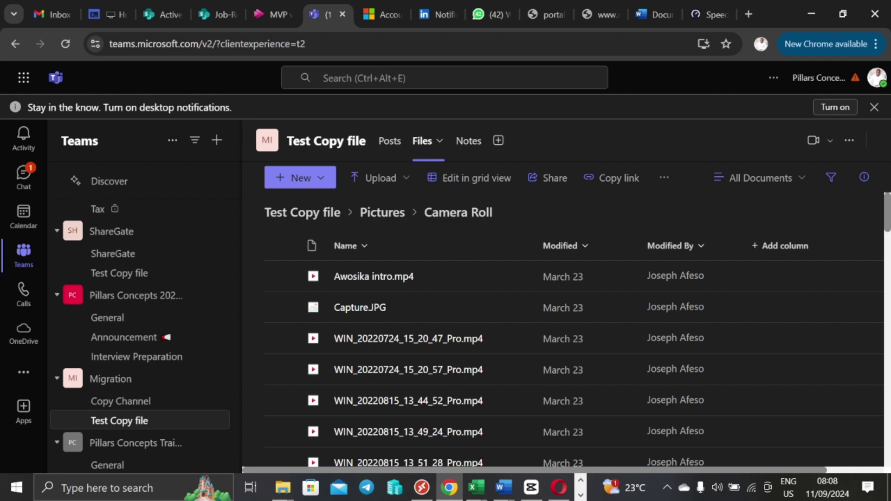
Step: Maximize the ShareGate session and view copy details: 69 results, 64 successes, 3 warnings, 1 error
key("alt+Tab")
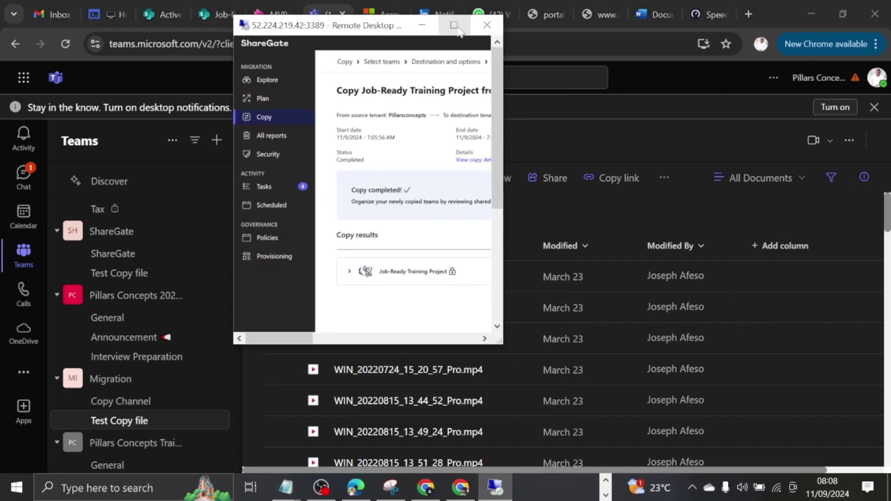
left_click(455, 26)
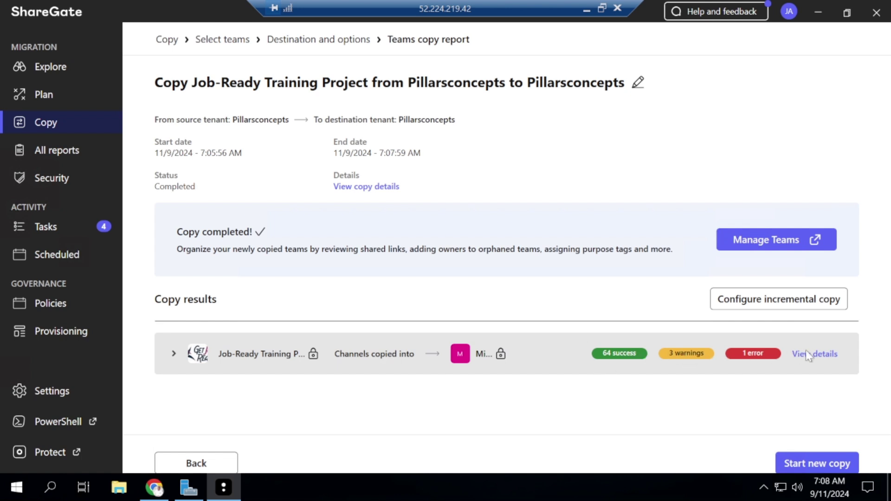
left_click(818, 356)
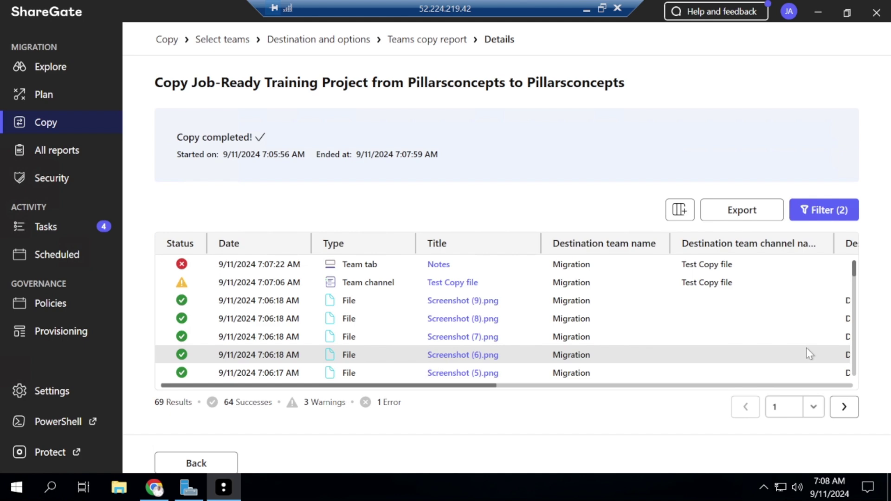
scroll(293, 323, "down", 3)
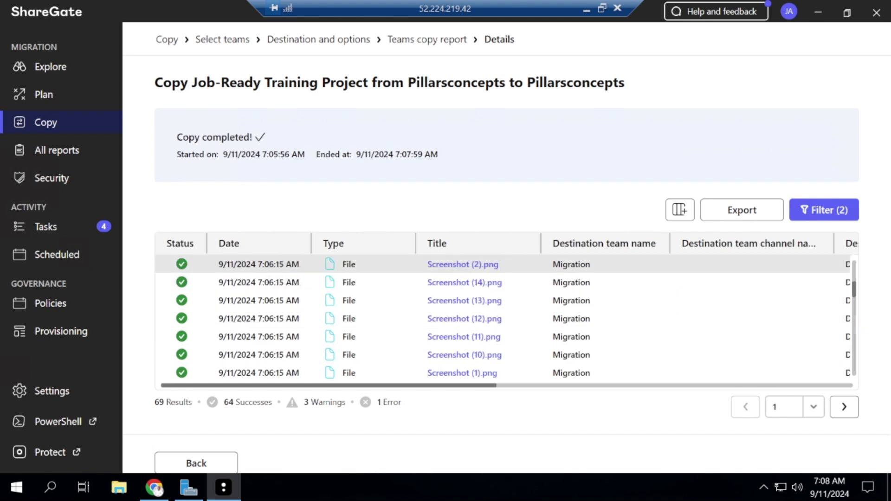
scroll(292, 328, "up", 3)
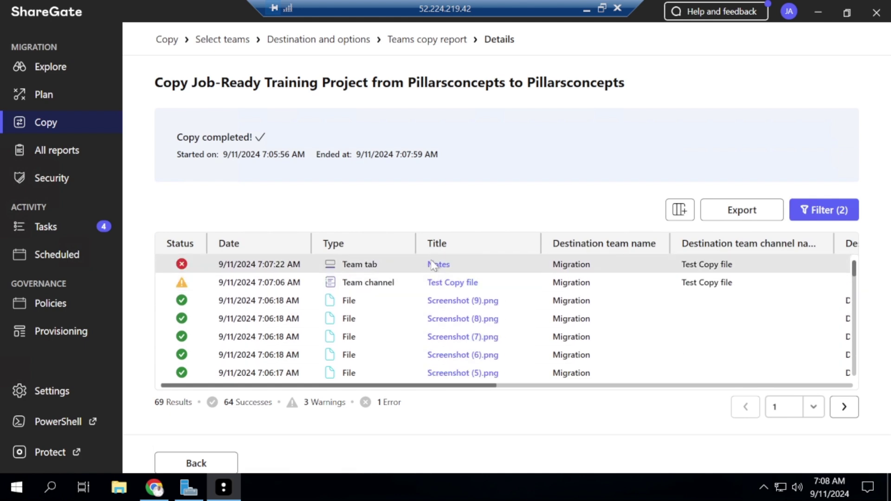
left_click(439, 264)
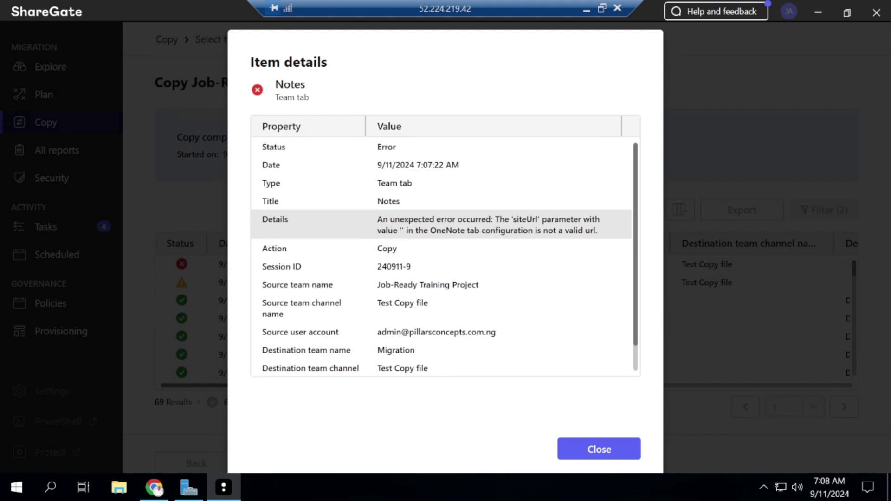
left_click_drag(598, 230, 377, 219)
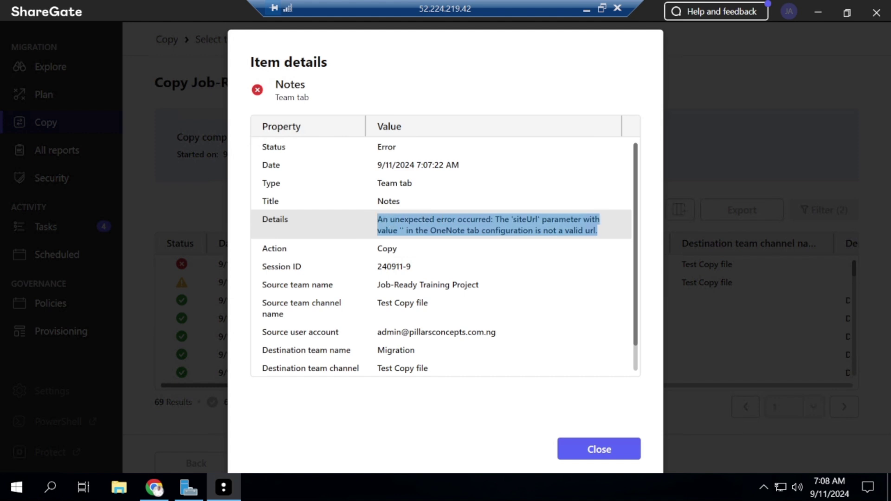
scroll(386, 260, "down", 1)
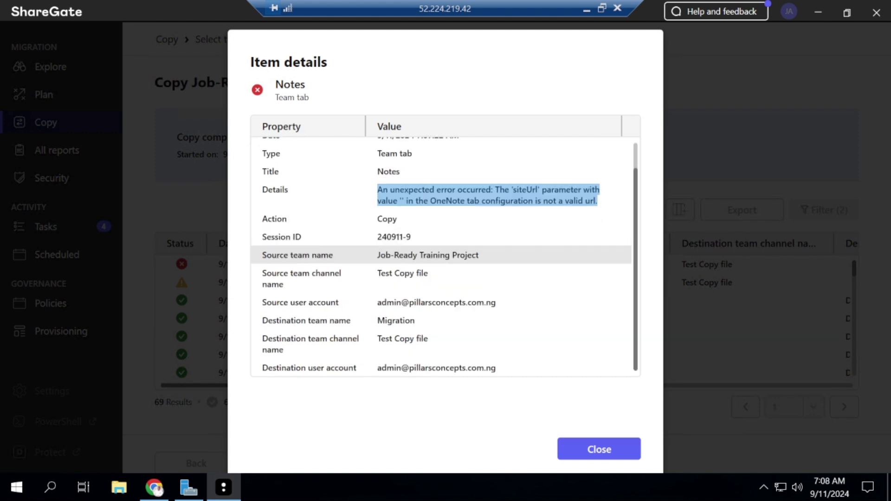
left_click(610, 454)
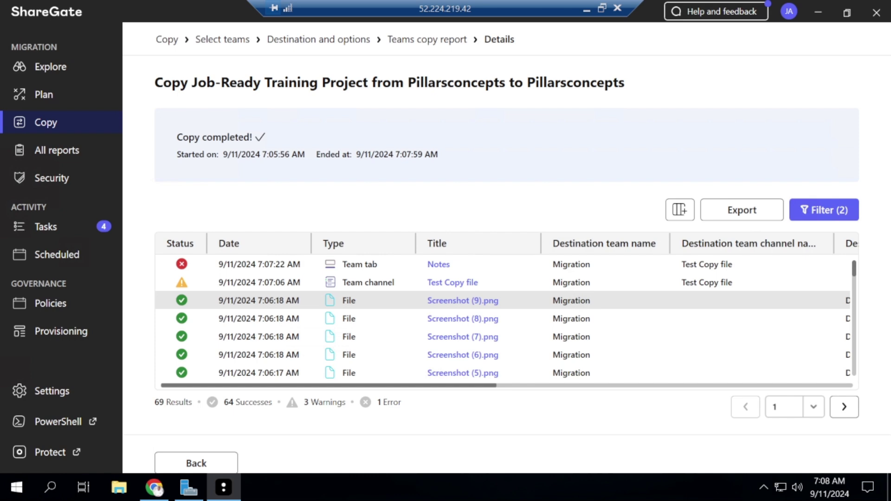
Step: Review the copy results table, then minimize ShareGate to reveal Teams' Camera Roll folder
scroll(234, 327, "down", 2)
scroll(235, 321, "up", 2)
scroll(450, 320, "down", 6)
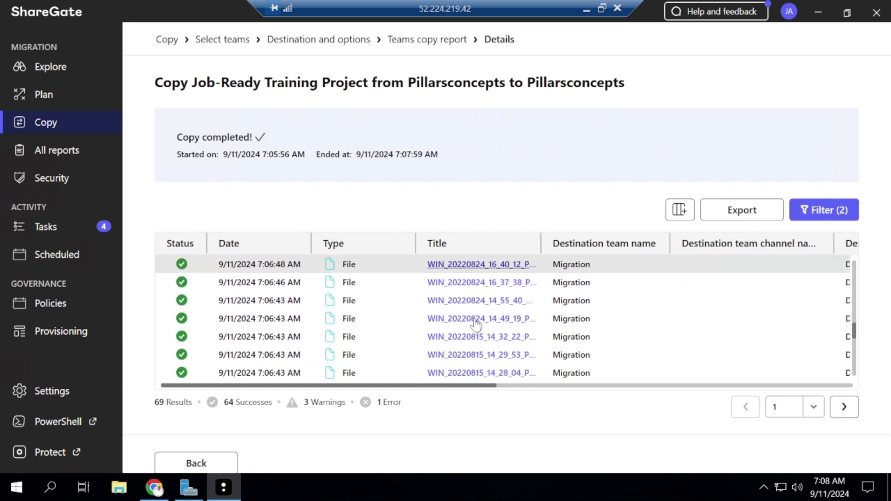
scroll(452, 327, "down", 2)
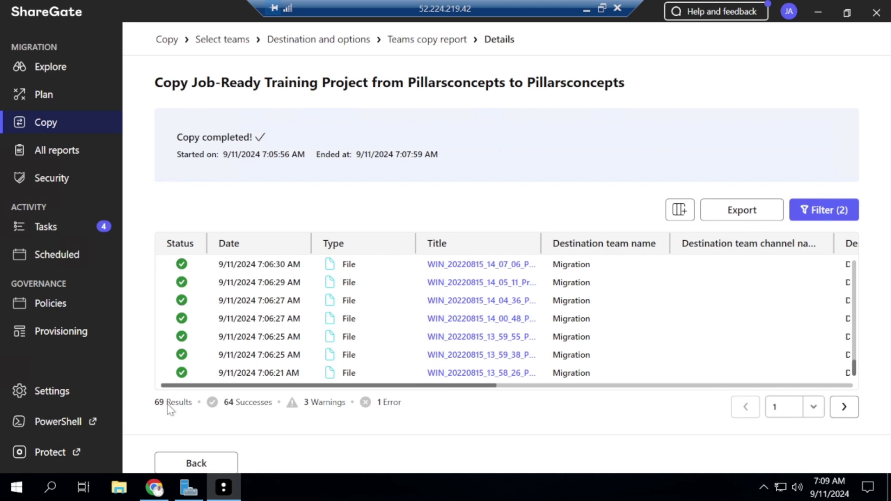
left_click(587, 10)
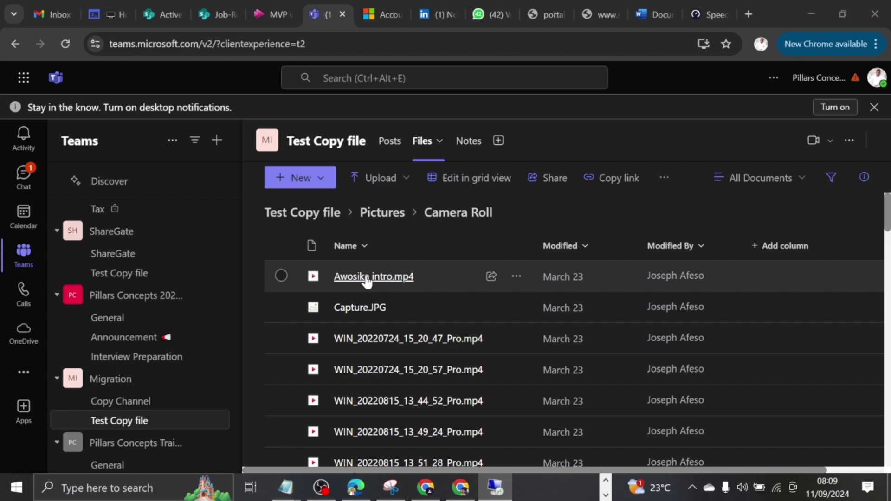
scroll(372, 302, "down", 2)
scroll(367, 343, "down", 6)
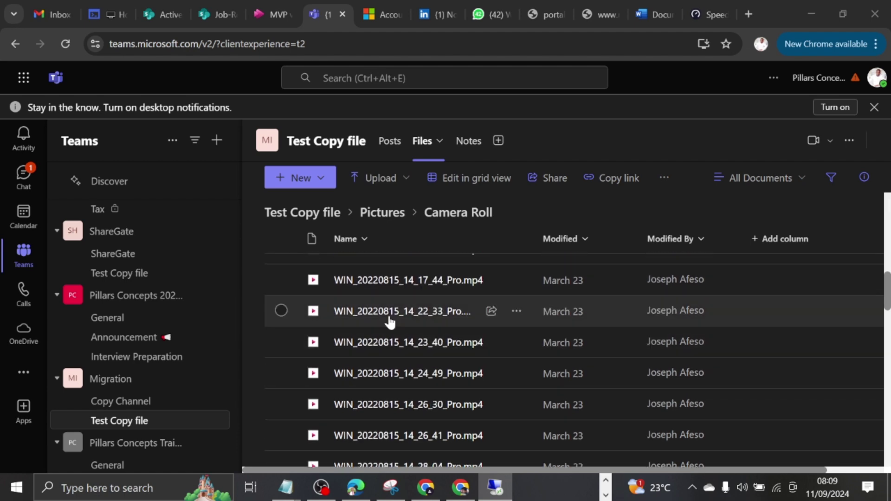
scroll(385, 315, "up", 8)
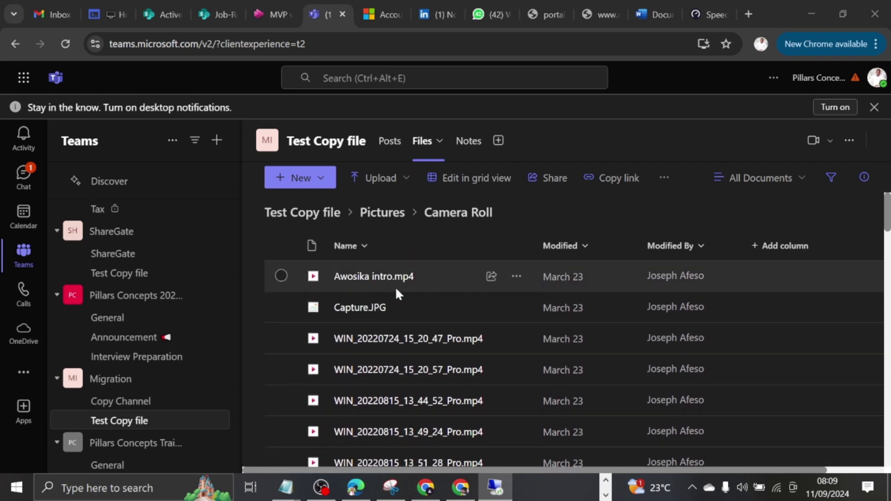